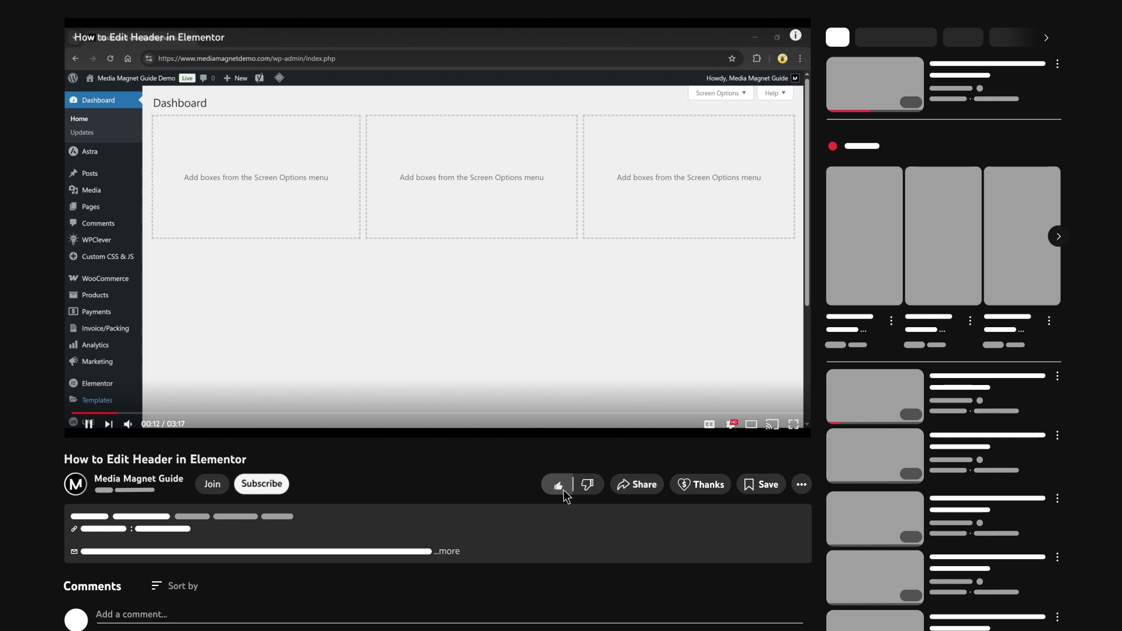
{"action": "left_click", "coordinate": [275, 490]}
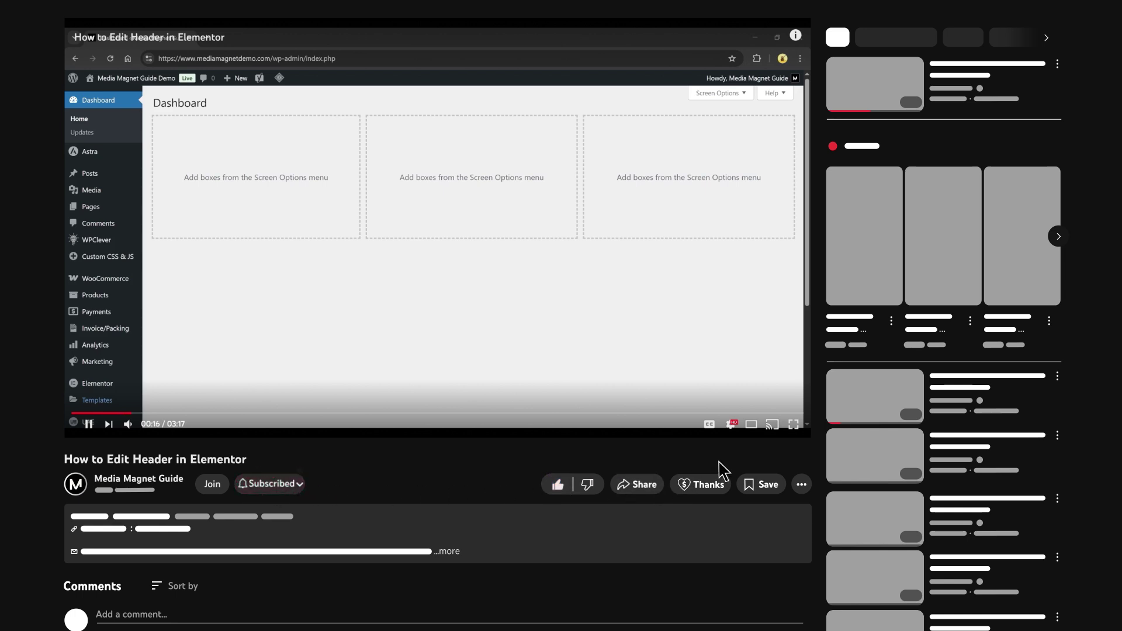
{"action": "left_click", "coordinate": [793, 424]}
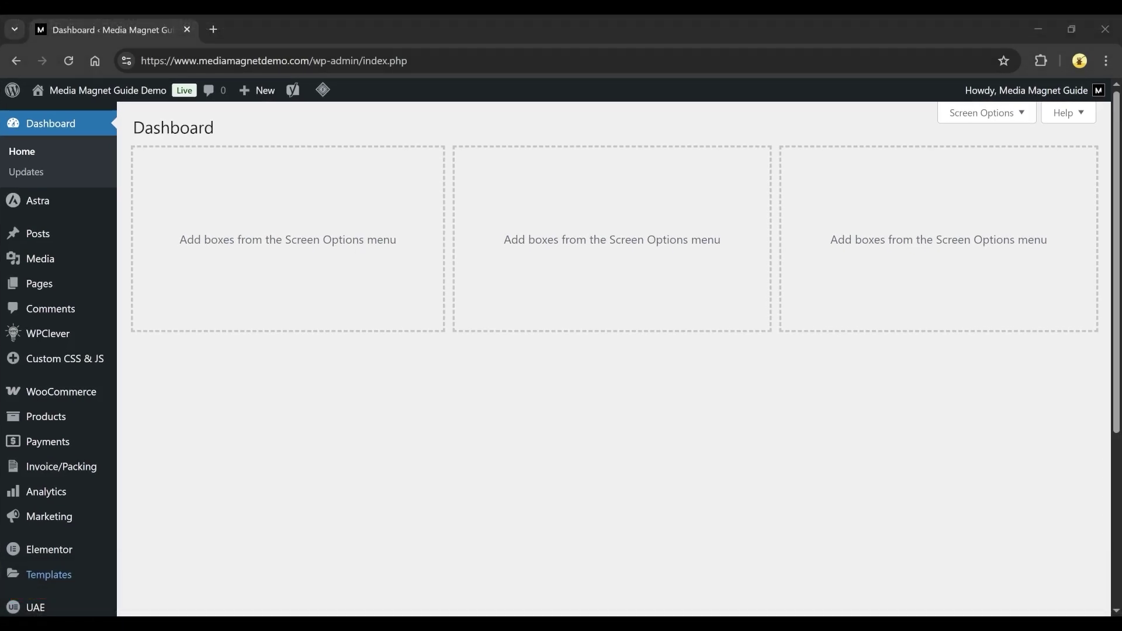
- Find the published Header template among the saved templates and open it for editing with Elementor
{"action": "mouse_move", "coordinate": [41, 575]}
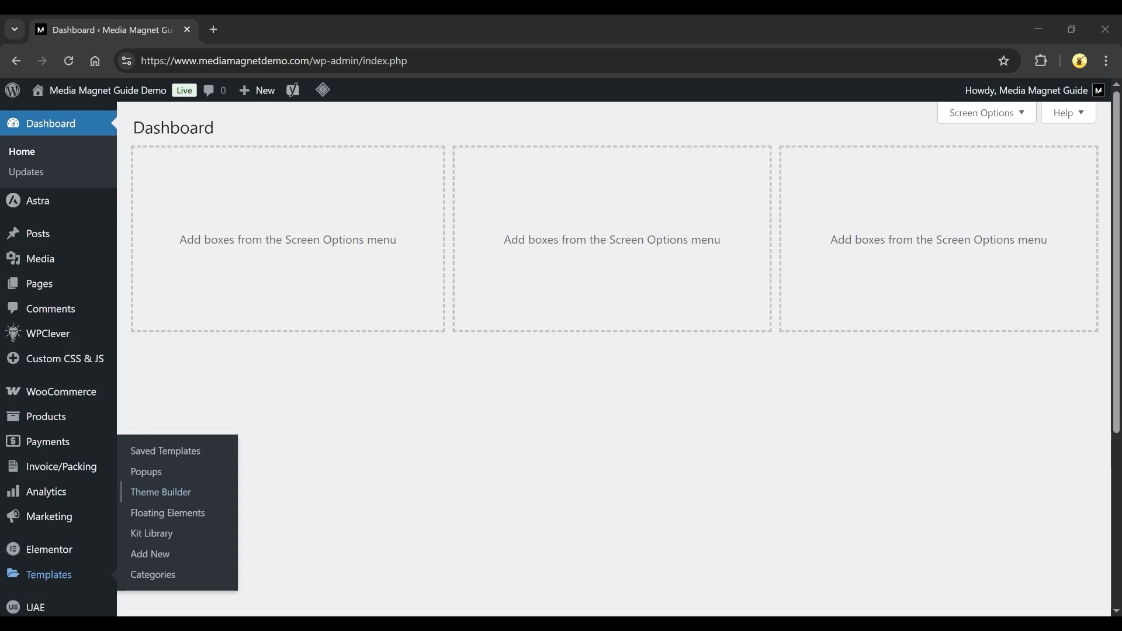
{"action": "left_click", "coordinate": [155, 452]}
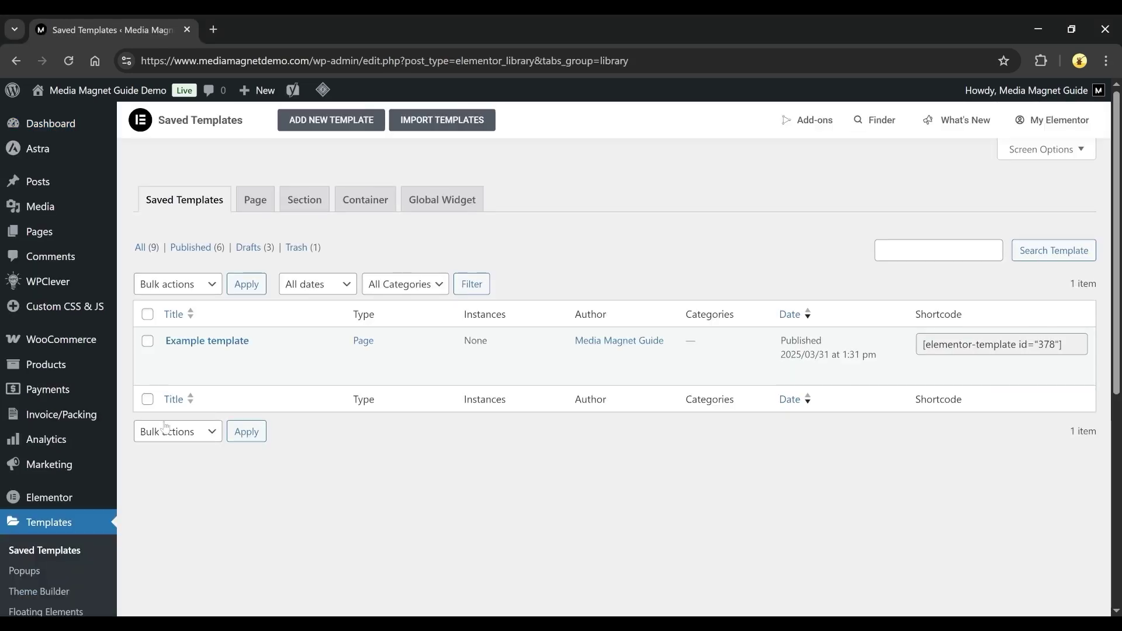
{"action": "left_click", "coordinate": [191, 252]}
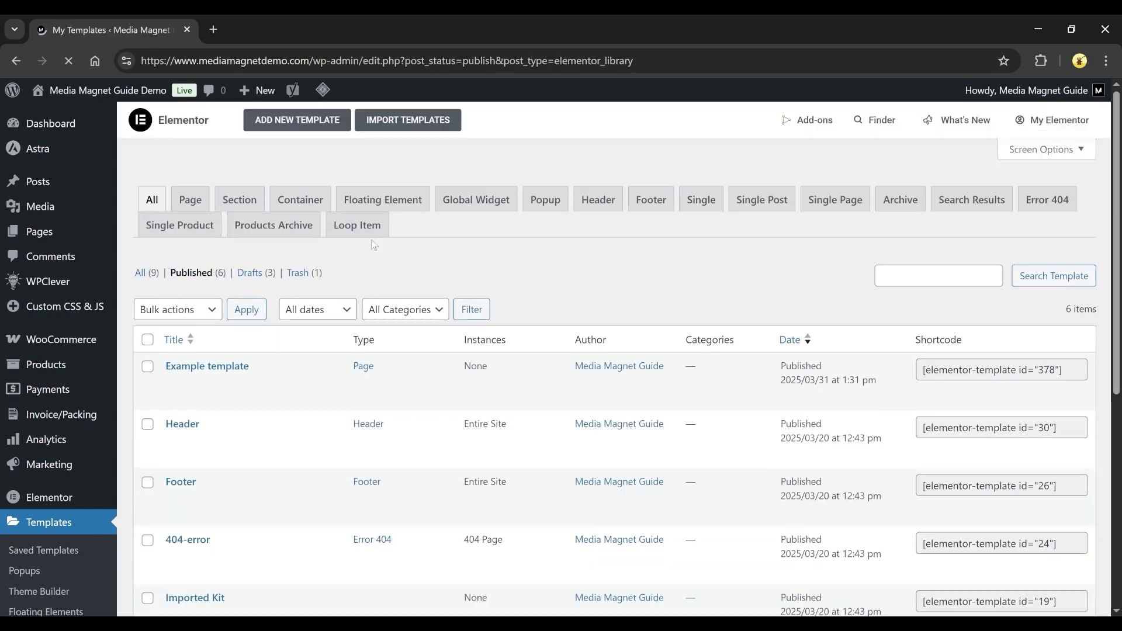
{"action": "left_click", "coordinate": [607, 204]}
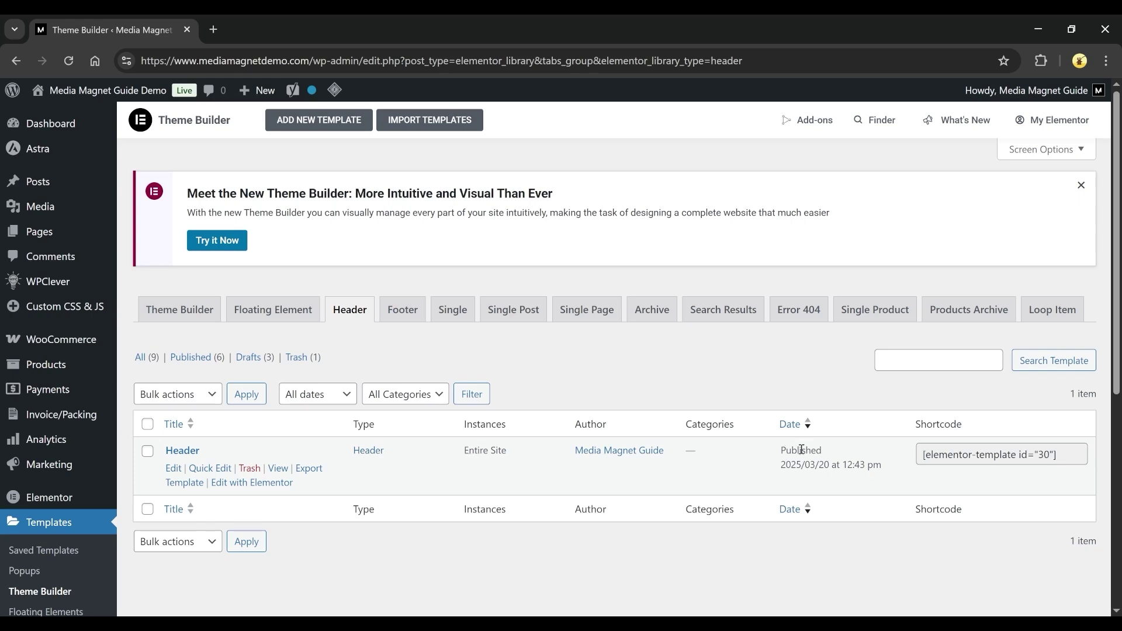
{"action": "left_click", "coordinate": [243, 482]}
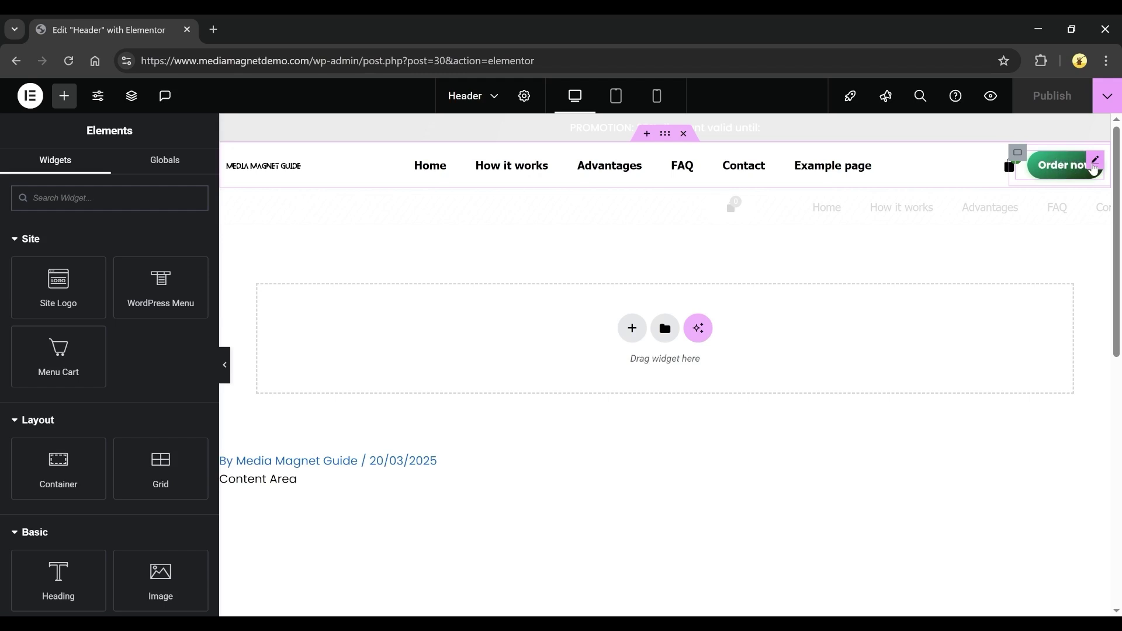
- Change the text of the header's "Order now" button to "Buy now"
{"action": "left_click", "coordinate": [1093, 167]}
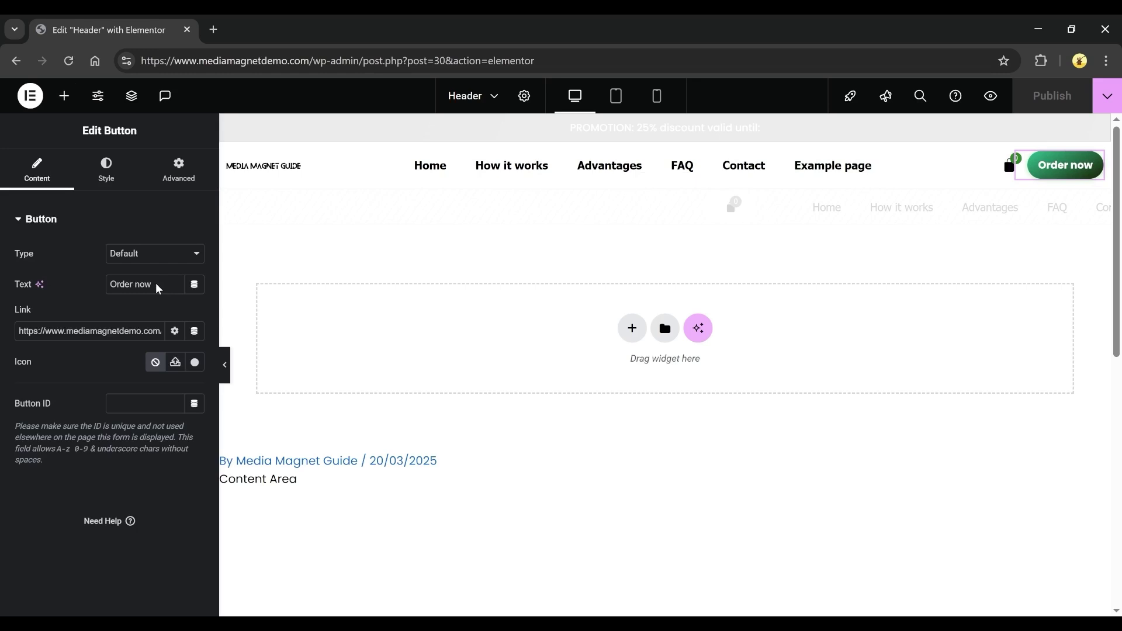
{"action": "left_click_drag", "start_coordinate": [162, 281], "coordinate": [93, 285]}
{"action": "type", "text": "Buy now"}
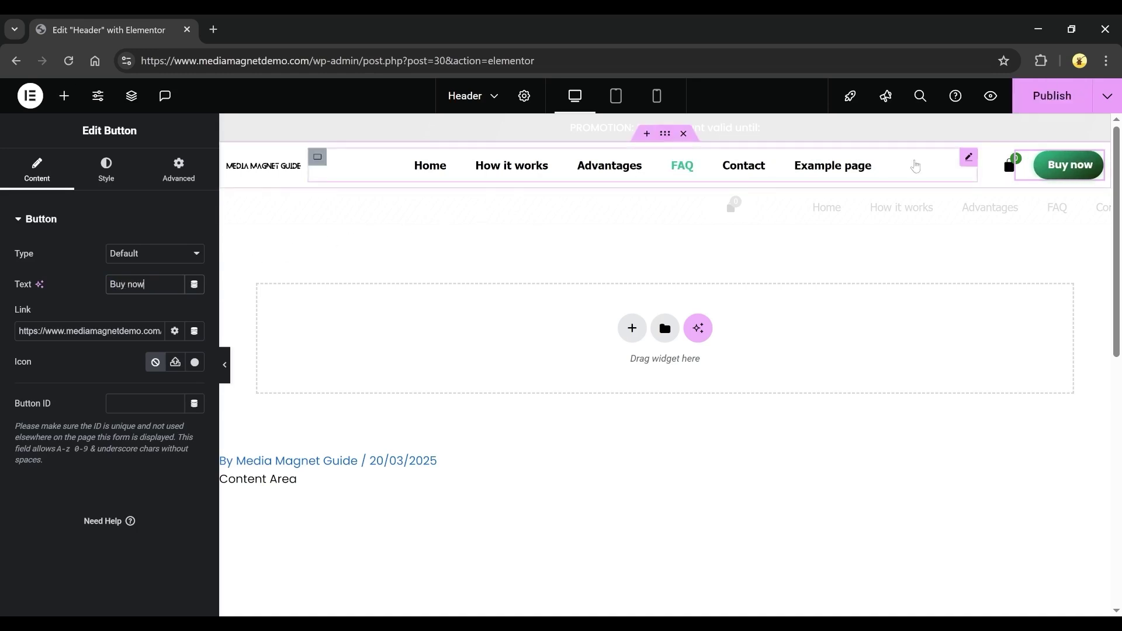
- Set the normal text color of the header's navigation menu to green (#028C49)
{"action": "left_click", "coordinate": [969, 159]}
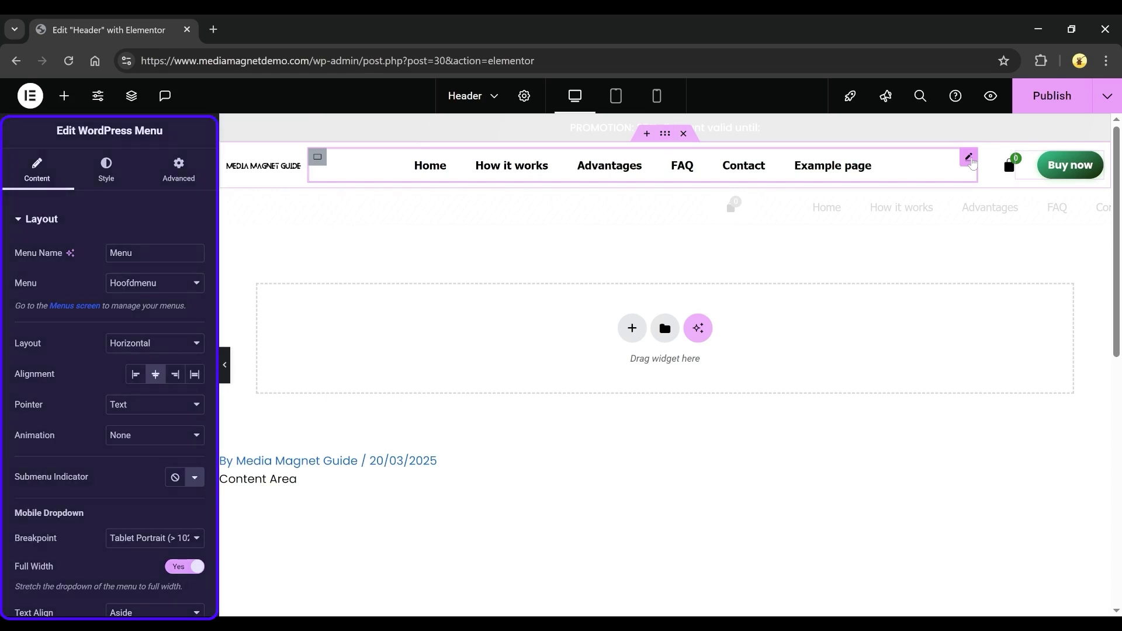
{"action": "left_click", "coordinate": [107, 170]}
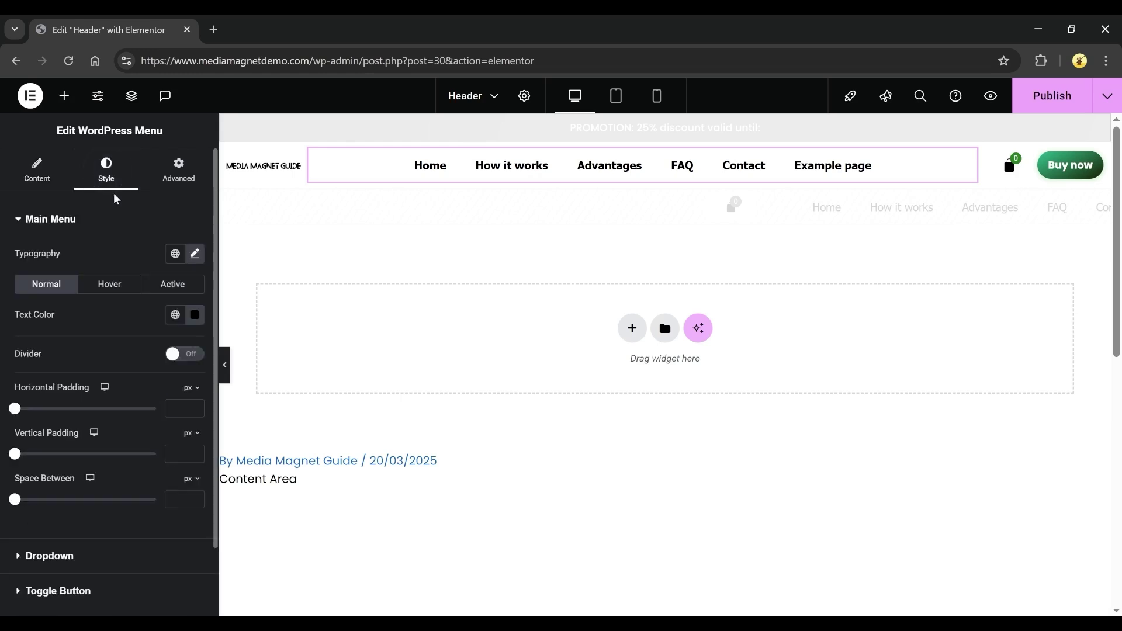
{"action": "left_click", "coordinate": [197, 316]}
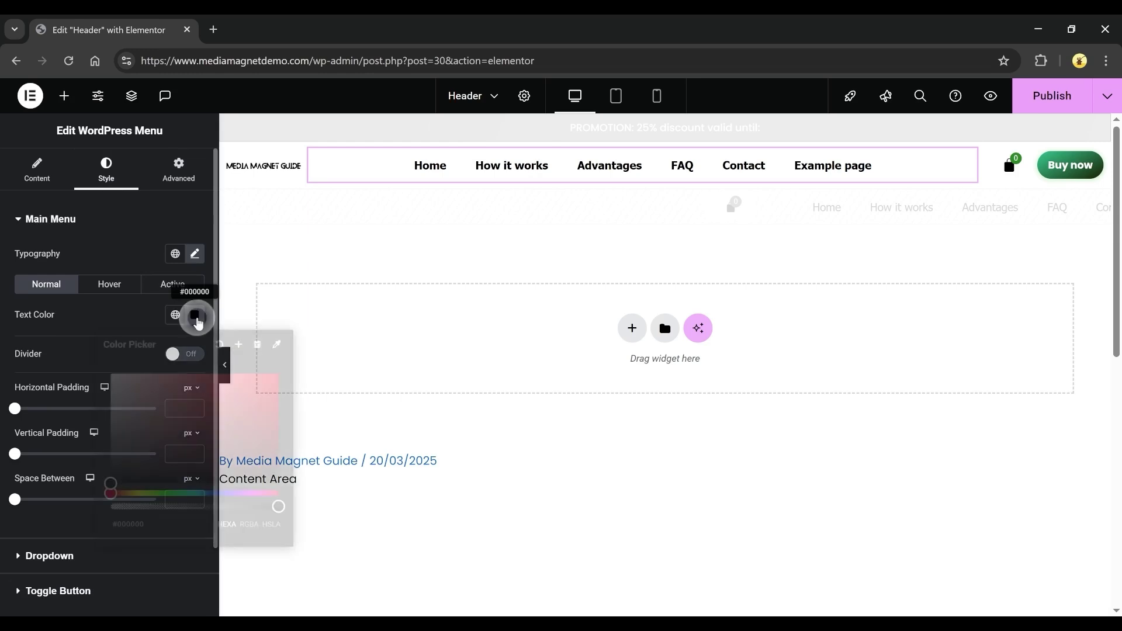
{"action": "left_click", "coordinate": [184, 493]}
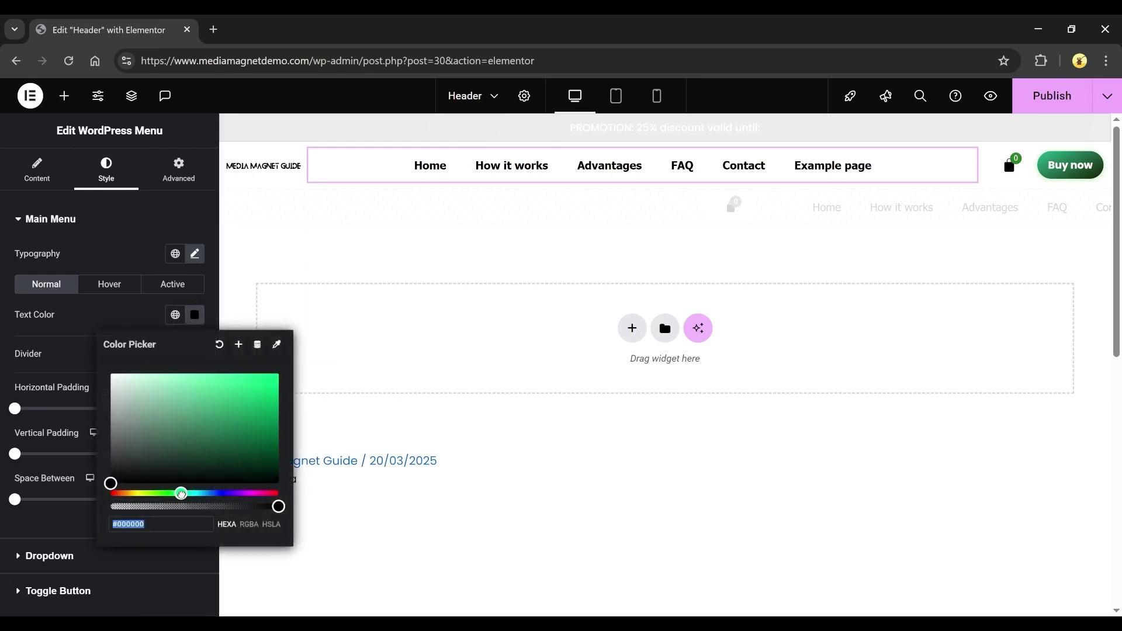
{"action": "left_click_drag", "start_coordinate": [228, 436], "coordinate": [277, 423]}
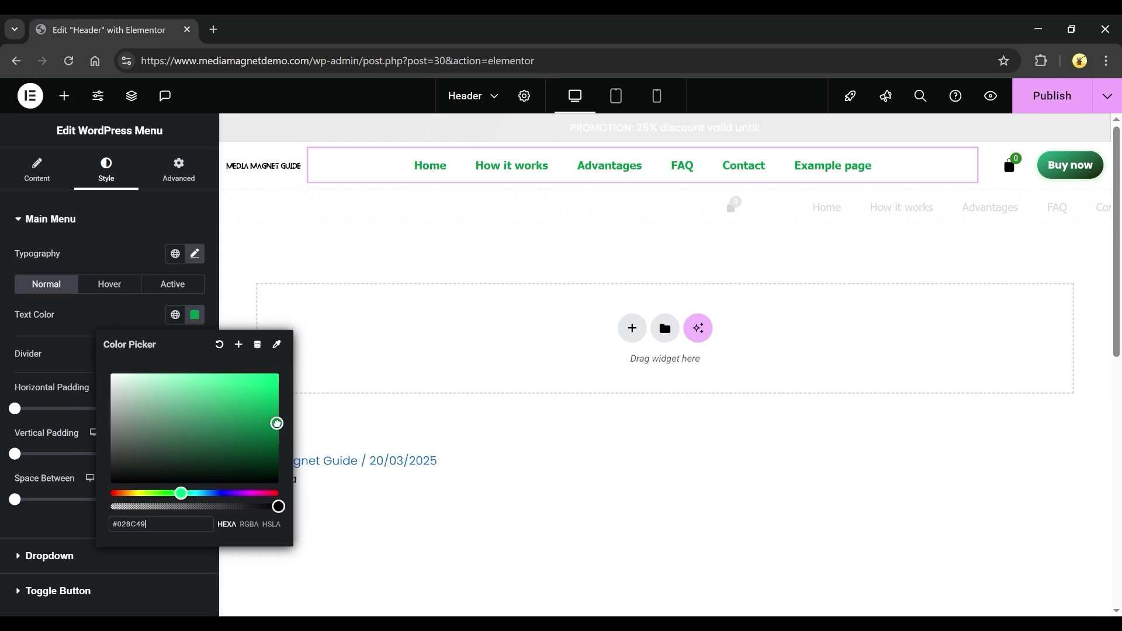
{"action": "left_click", "coordinate": [138, 316]}
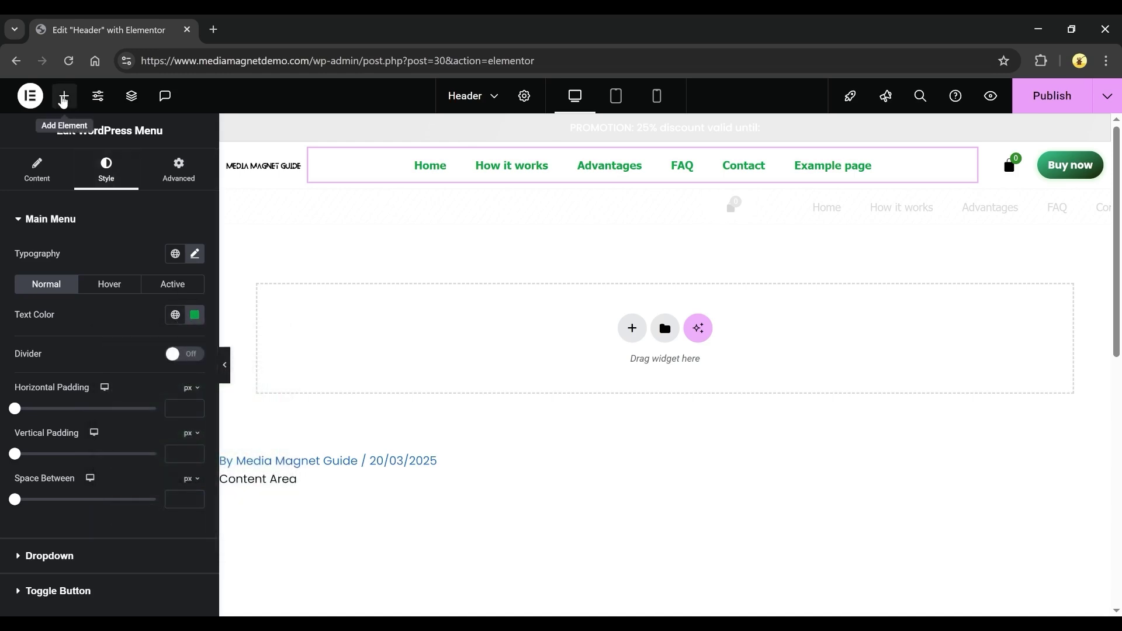
- Browse the widgets that can be added to the header, from the site elements through the basic and pro ones
{"action": "left_click", "coordinate": [63, 99]}
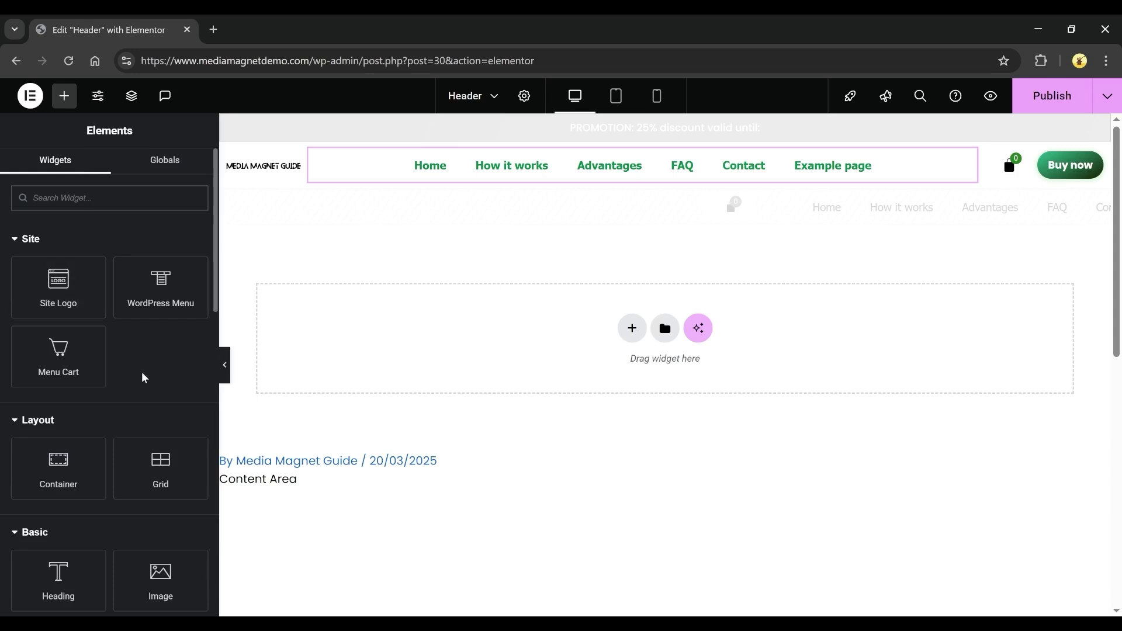
{"action": "scroll", "coordinate": [144, 378], "scroll_direction": "down", "scroll_amount": 1}
{"action": "scroll", "coordinate": [157, 422], "scroll_direction": "down", "scroll_amount": 1}
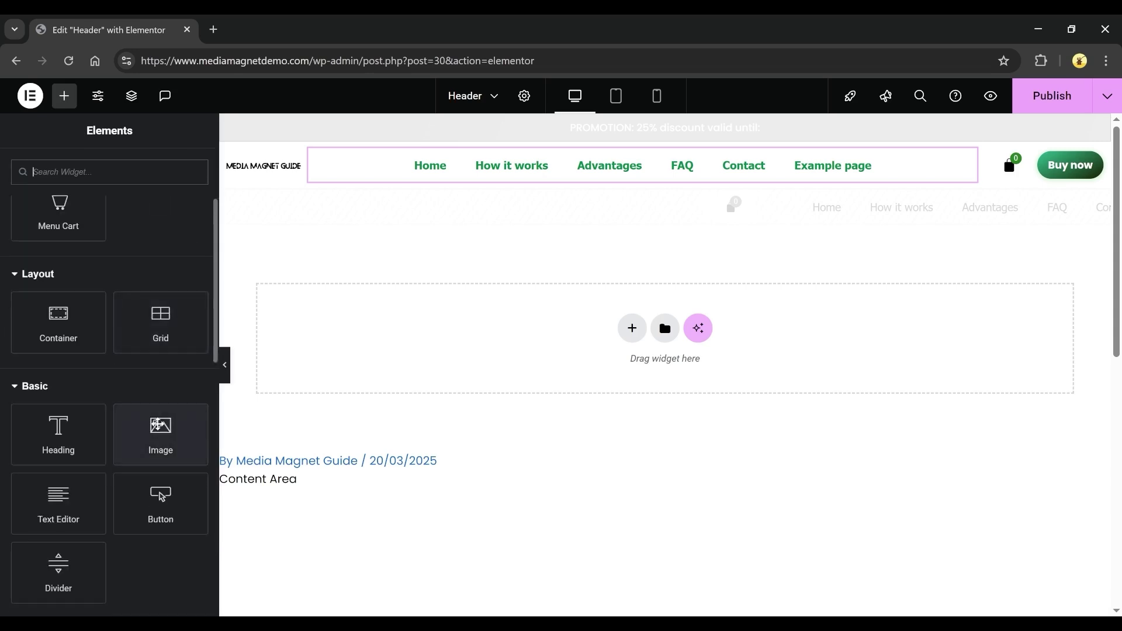
{"action": "scroll", "coordinate": [157, 423], "scroll_direction": "down", "scroll_amount": 2}
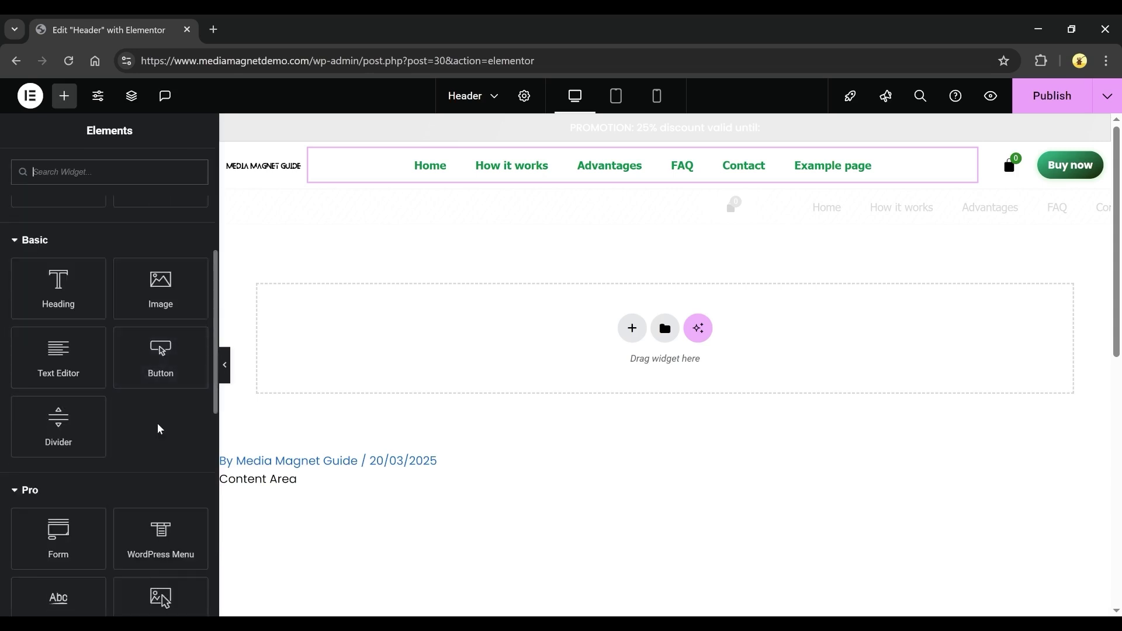
{"action": "scroll", "coordinate": [159, 429], "scroll_direction": "down", "scroll_amount": 1}
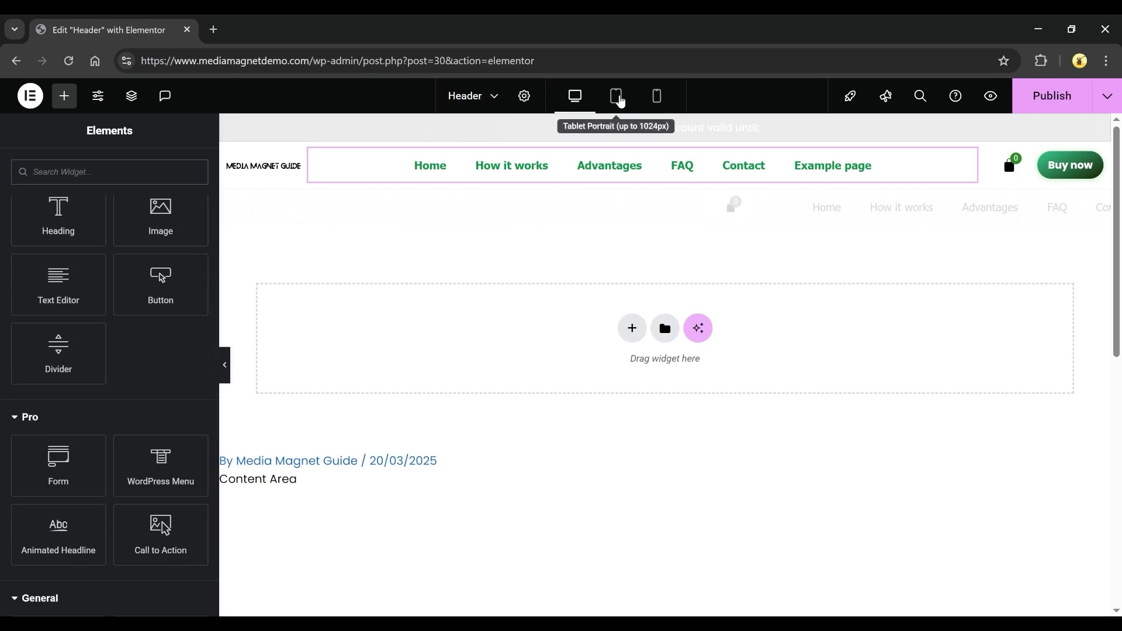
- Preview the header in the tablet and mobile portrait layouts, ending back in the desktop layout
{"action": "left_click", "coordinate": [620, 101]}
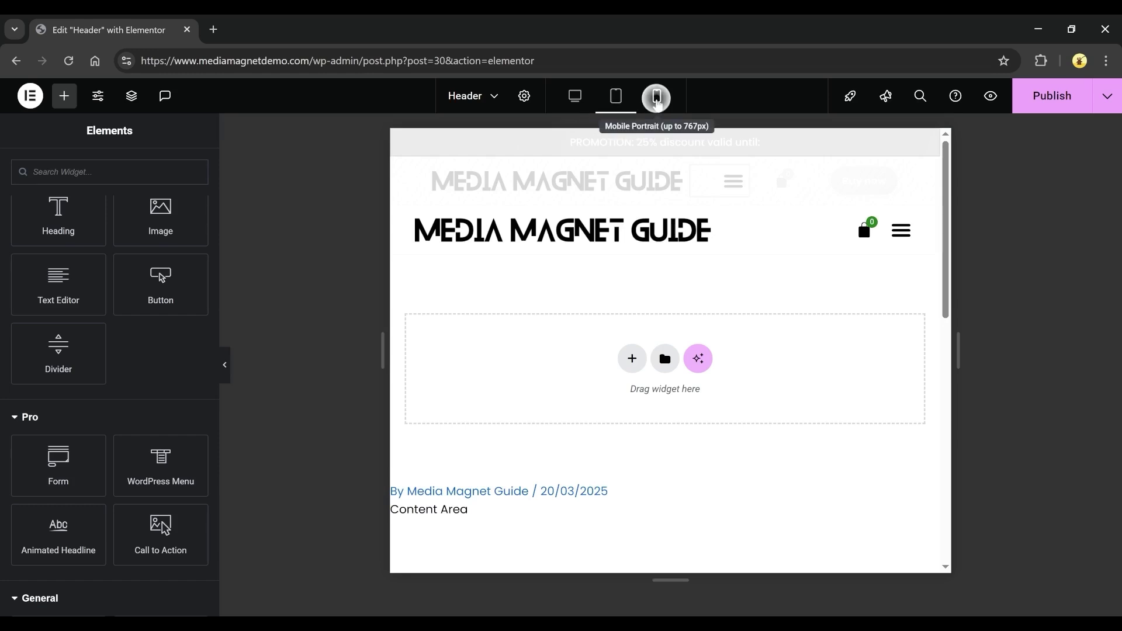
{"action": "left_click", "coordinate": [657, 99]}
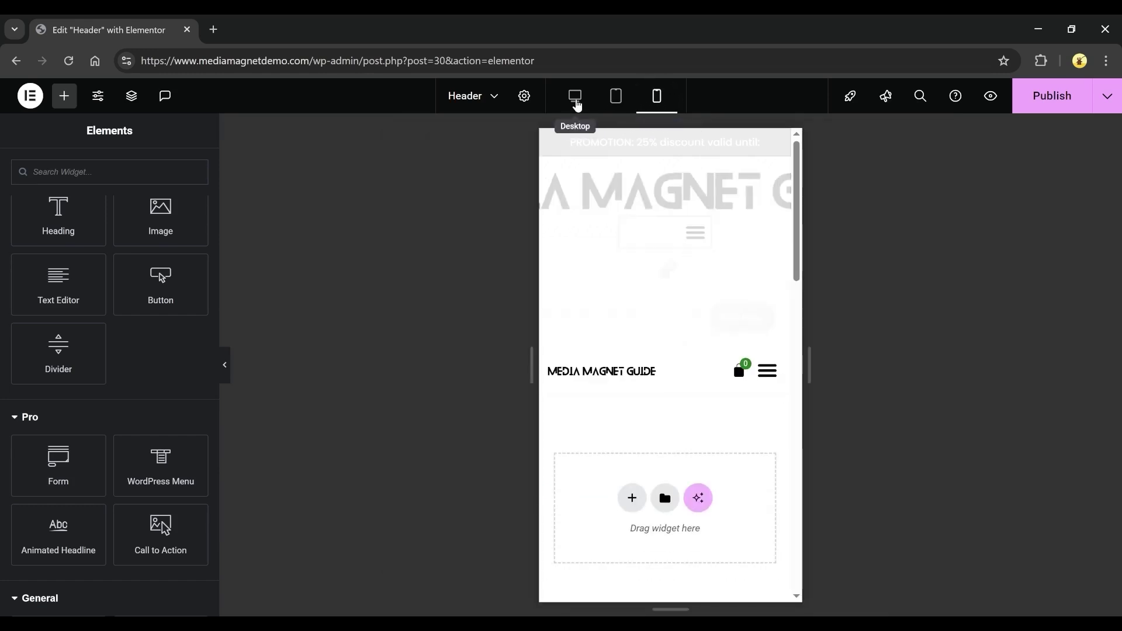
{"action": "left_click", "coordinate": [576, 103]}
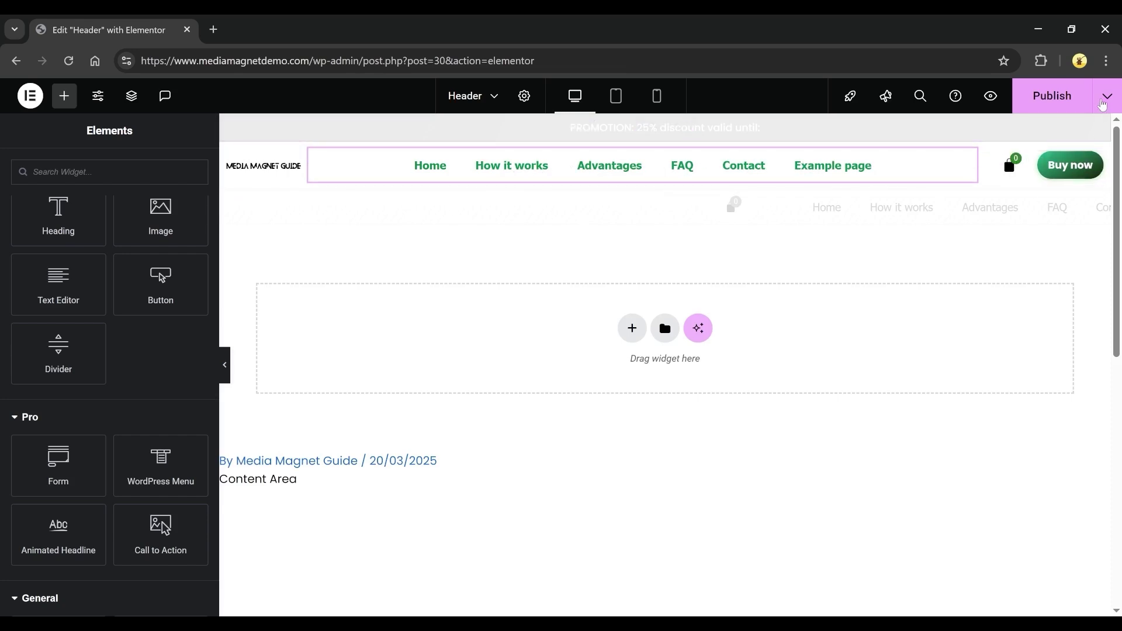
- Review the header template's display conditions and save it with Include set to Entire Site
{"action": "left_click", "coordinate": [1102, 102]}
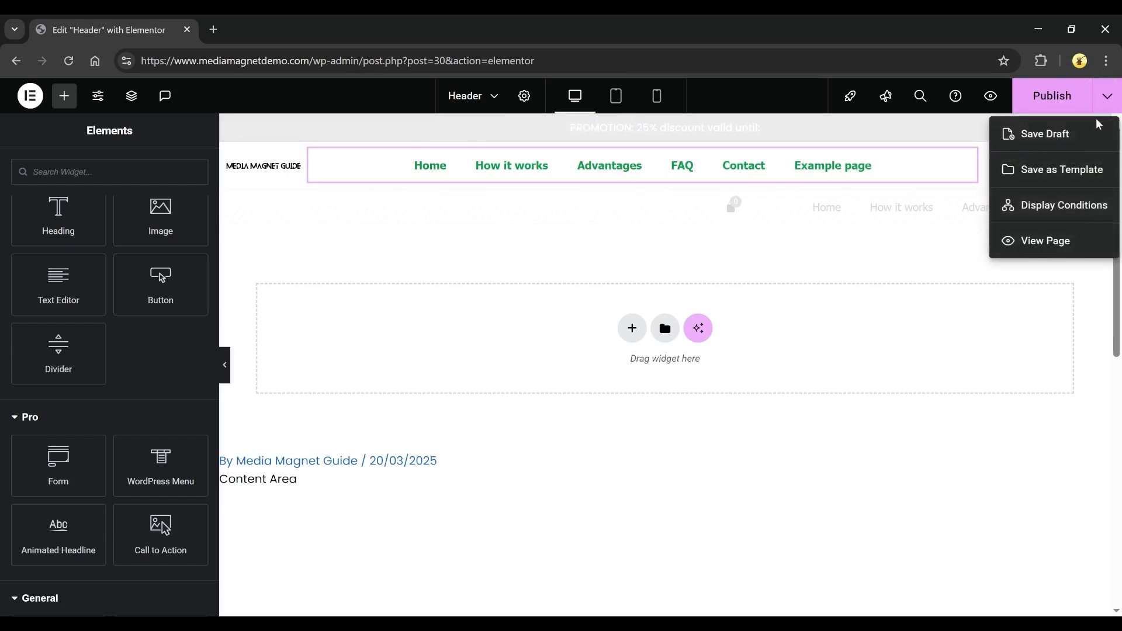
{"action": "left_click", "coordinate": [1049, 207]}
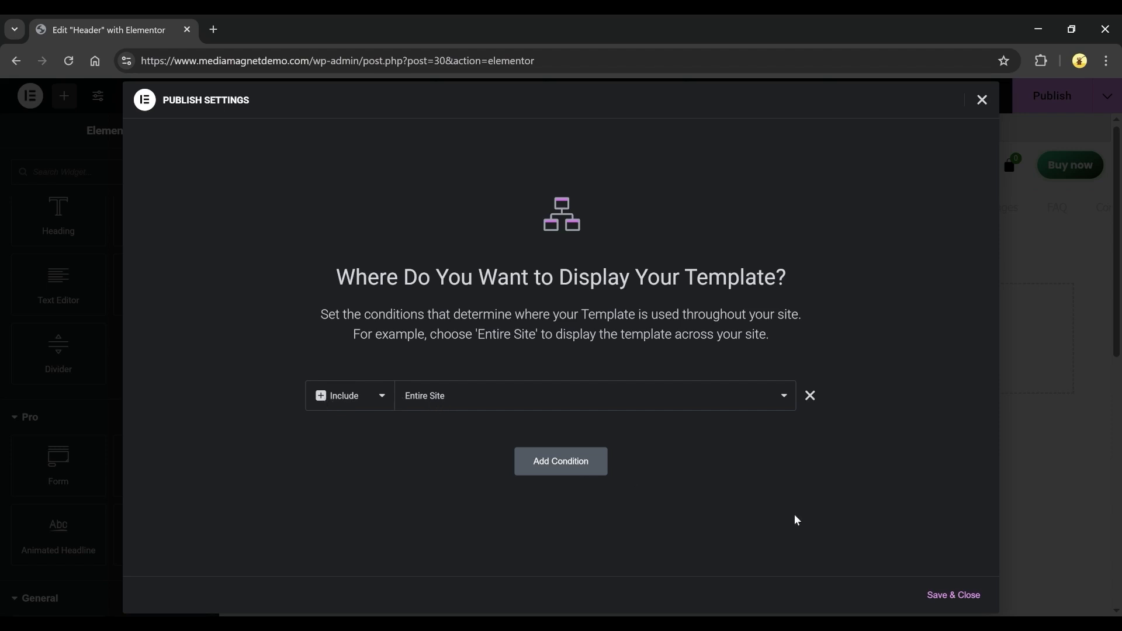
{"action": "left_click", "coordinate": [940, 596]}
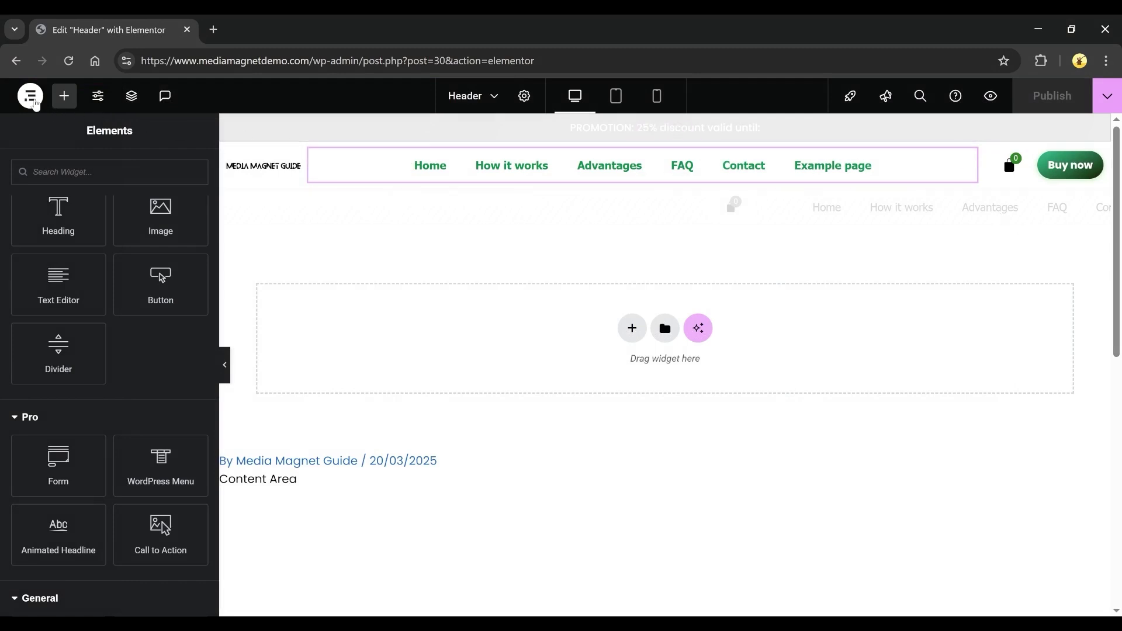
- Exit the editor to WordPress and visit the live site's home page to check the header
{"action": "left_click", "coordinate": [33, 102]}
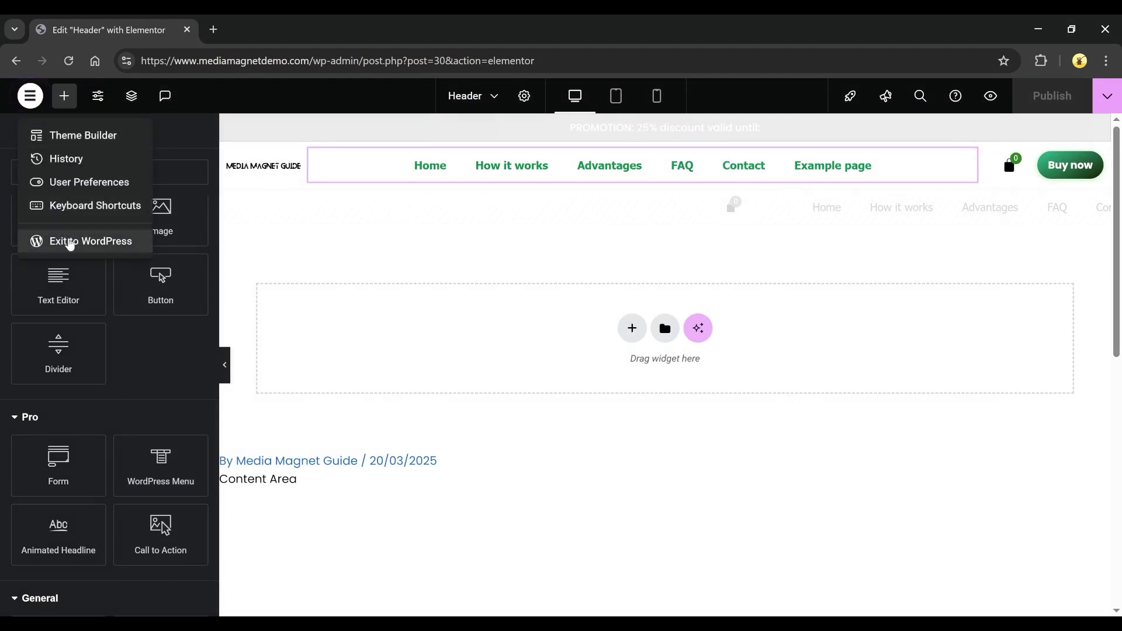
{"action": "left_click", "coordinate": [69, 242]}
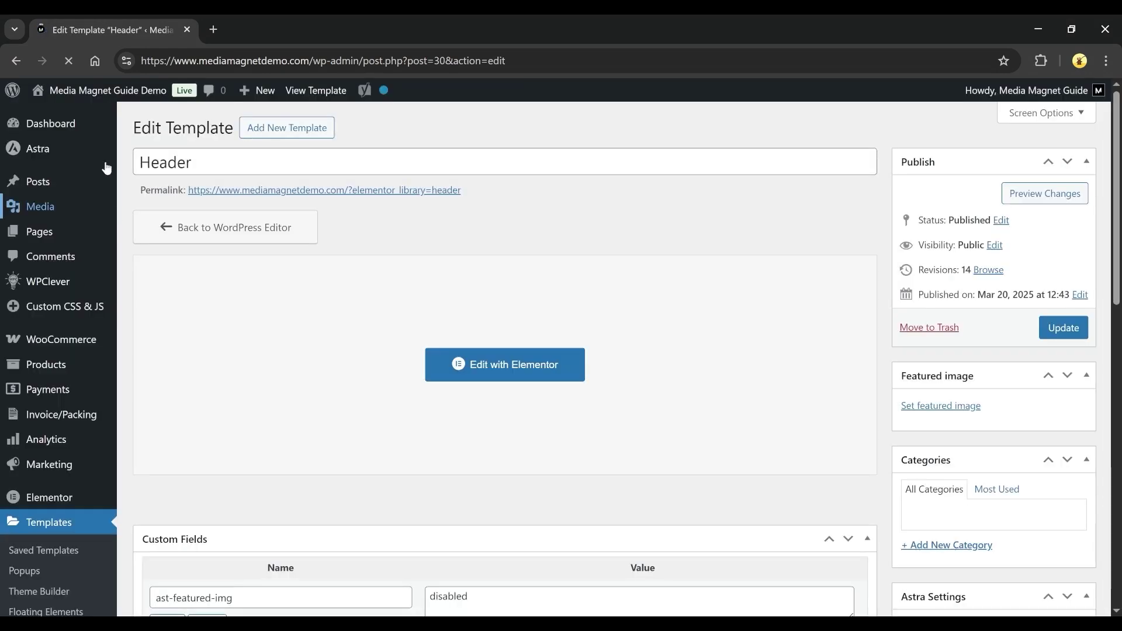
{"action": "left_click", "coordinate": [107, 96]}
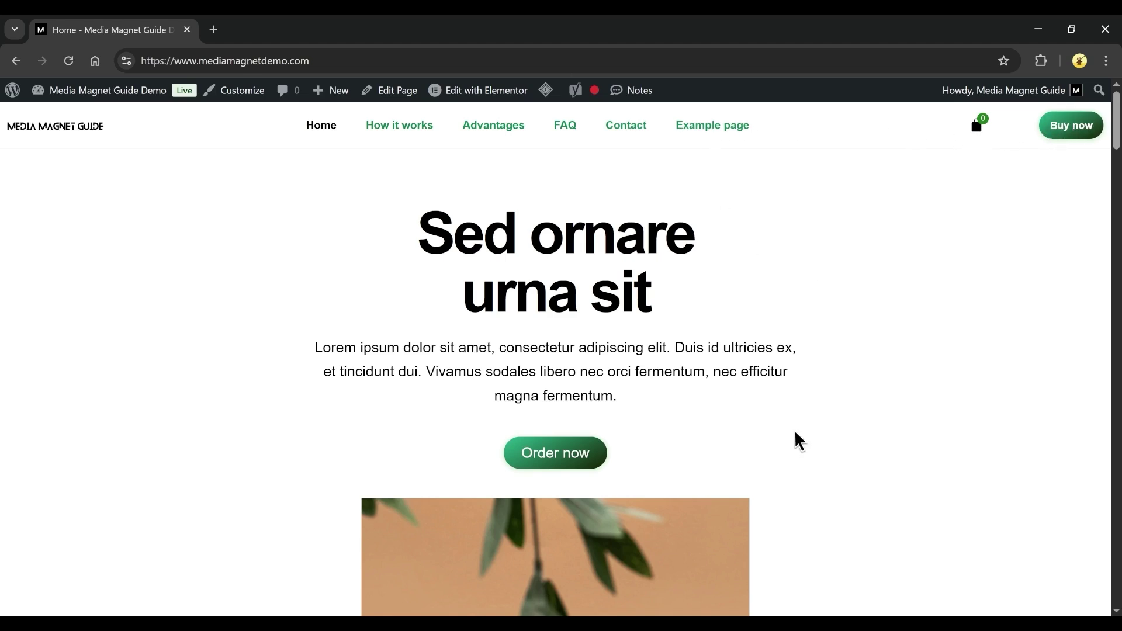
{"action": "left_click", "coordinate": [1088, 609]}
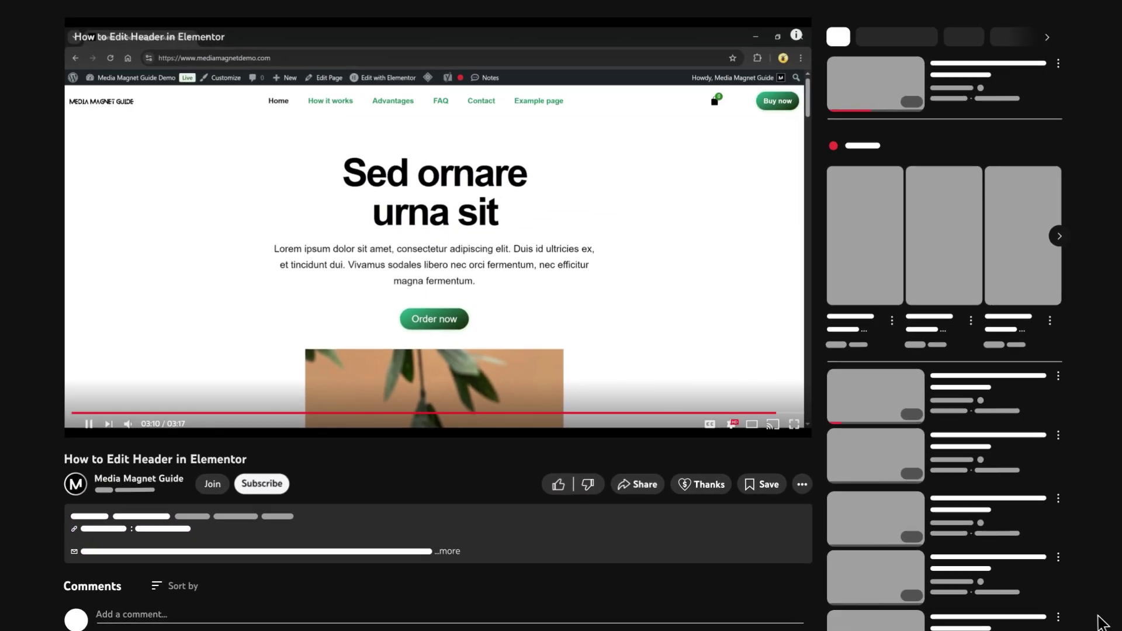
{"action": "left_click", "coordinate": [704, 453]}
{"action": "left_click", "coordinate": [278, 488]}
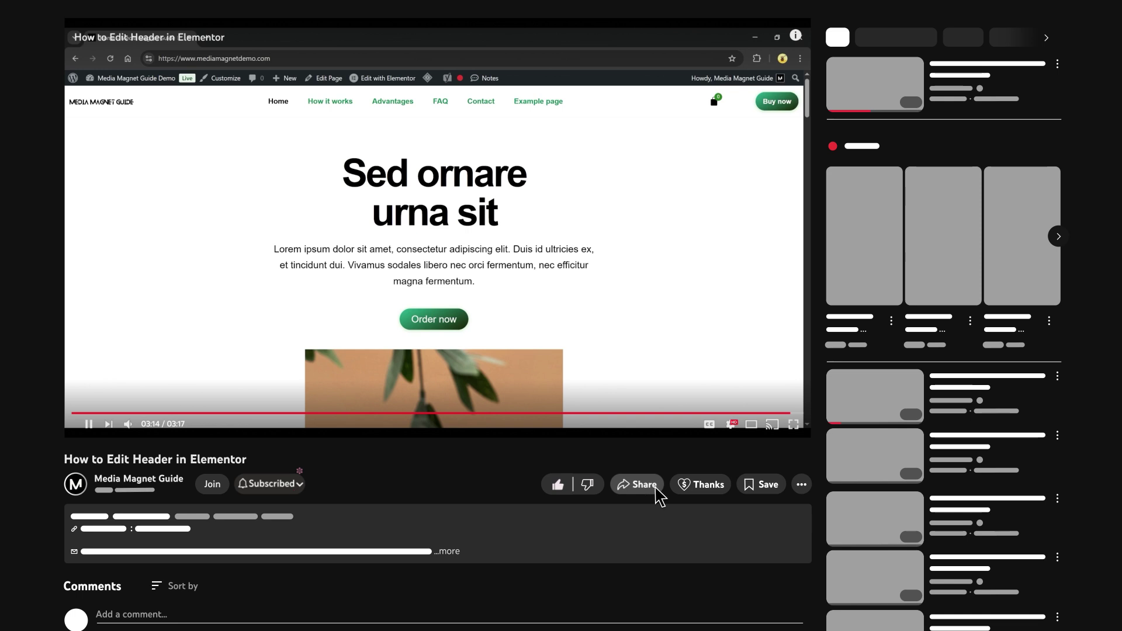